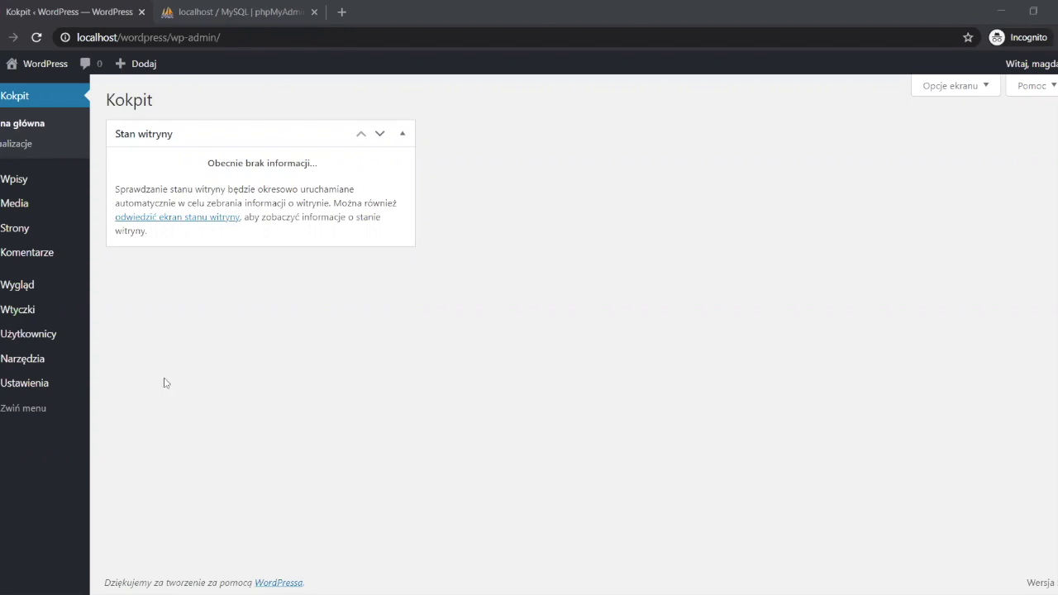
# Step: Open the admin's Profil page from Użytkownicy and scroll to Zarządzanie kontem
pyautogui.moveTo(13, 341)
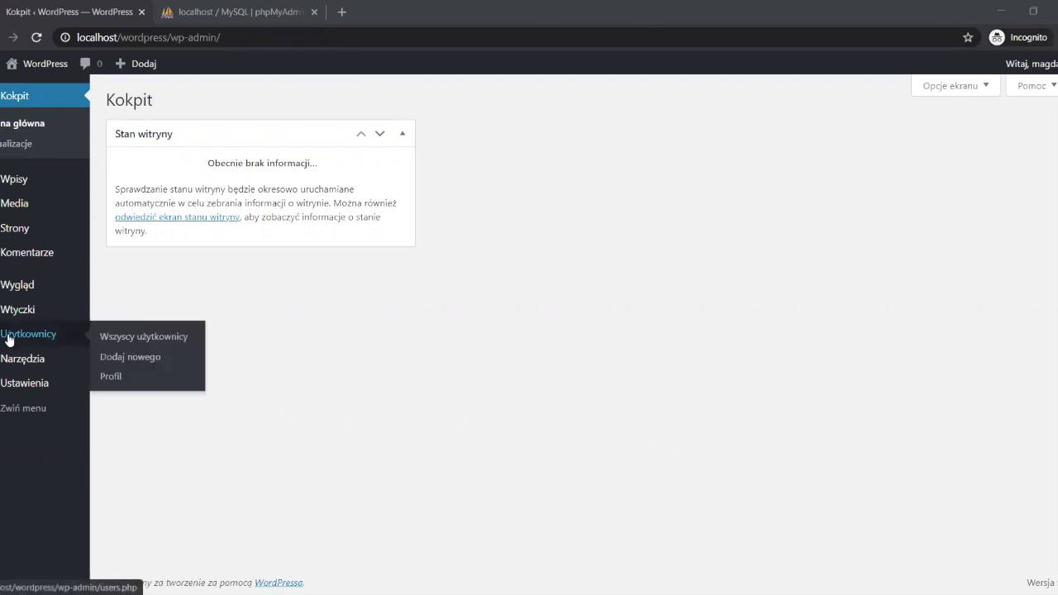
pyautogui.click(115, 377)
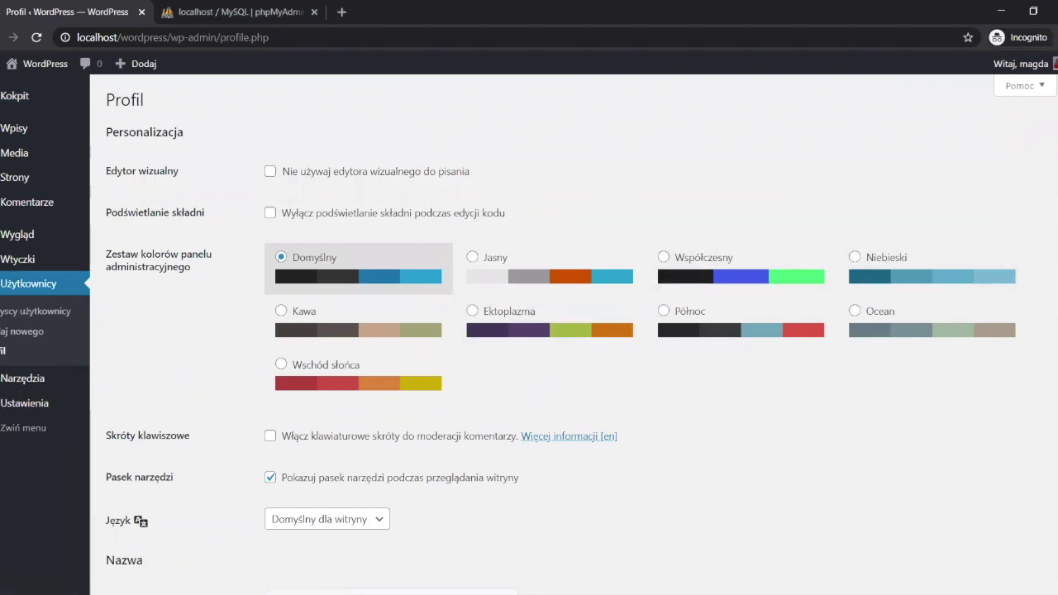
pyautogui.scroll(-1, 531, 377)
pyautogui.scroll(-7, 532, 377)
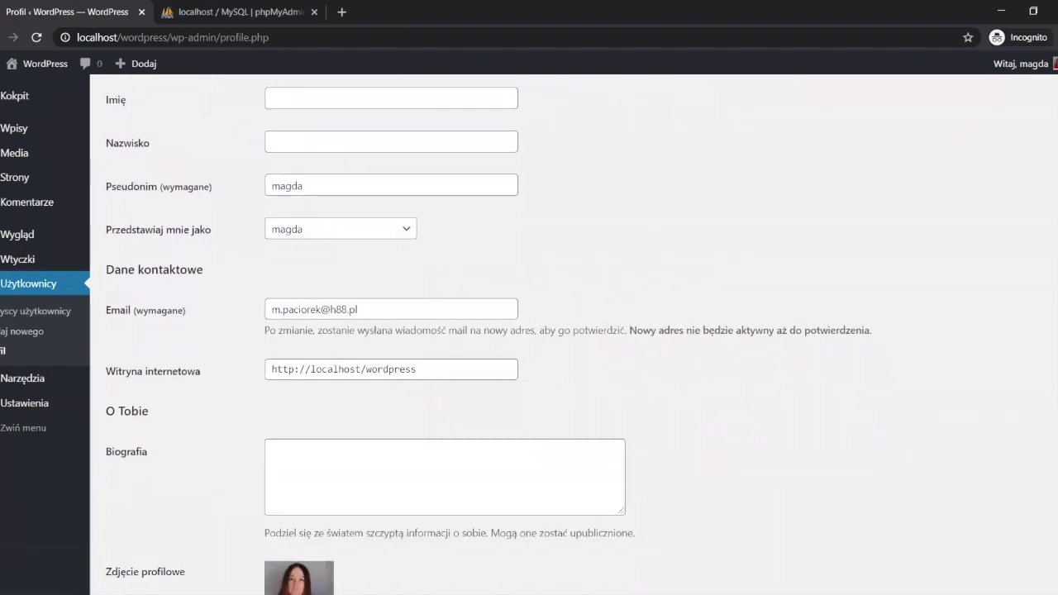
pyautogui.scroll(-3, 773, 475)
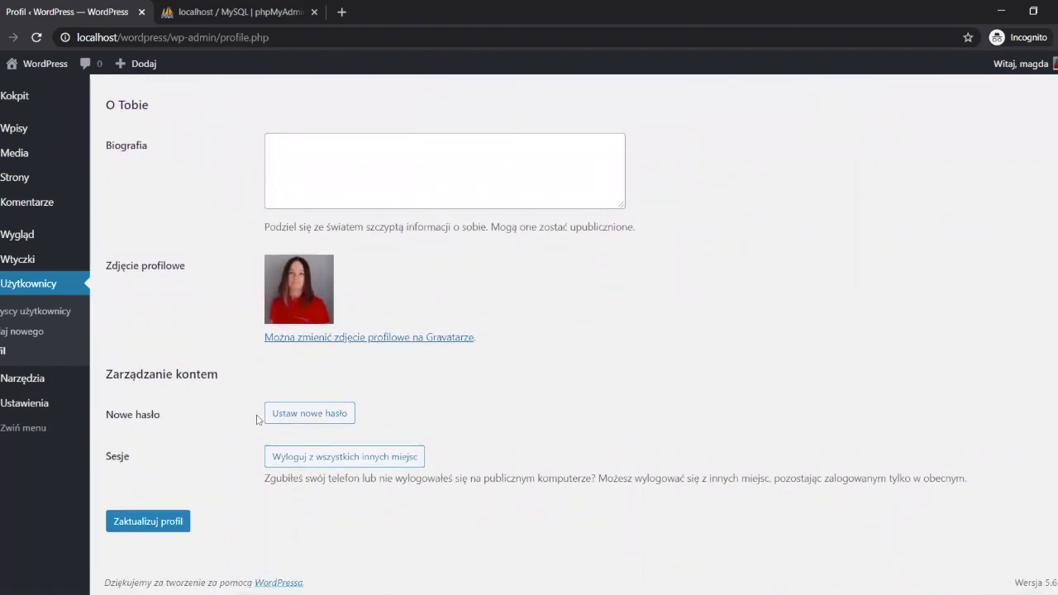
# Step: Generate a new strong password, select it, and save with Zaktualizuj profil
pyautogui.click(327, 417)
pyautogui.click(429, 448)
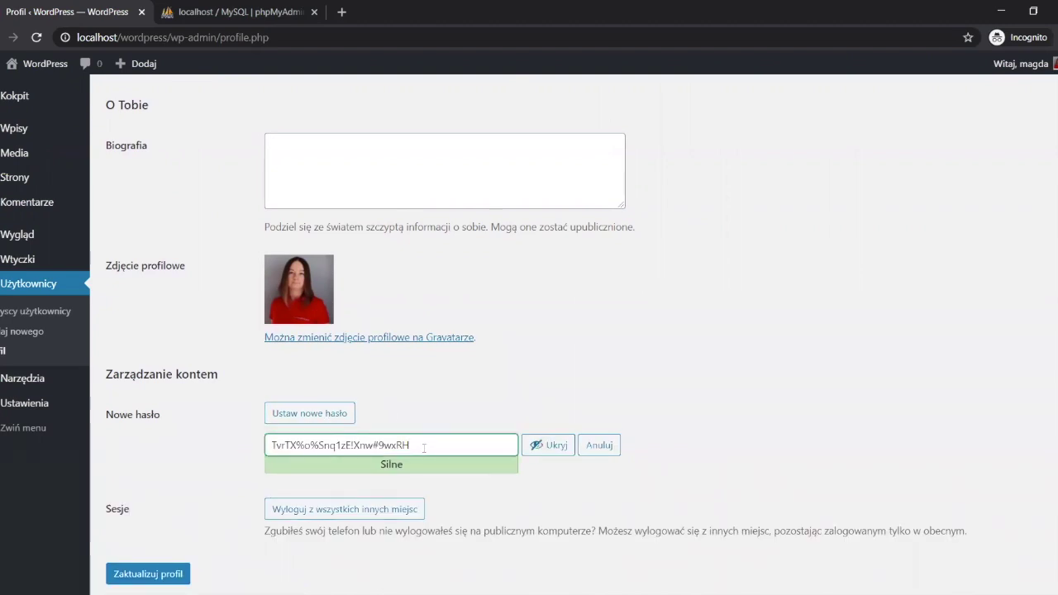
pyautogui.moveTo(423, 447); pyautogui.dragTo(246, 458)
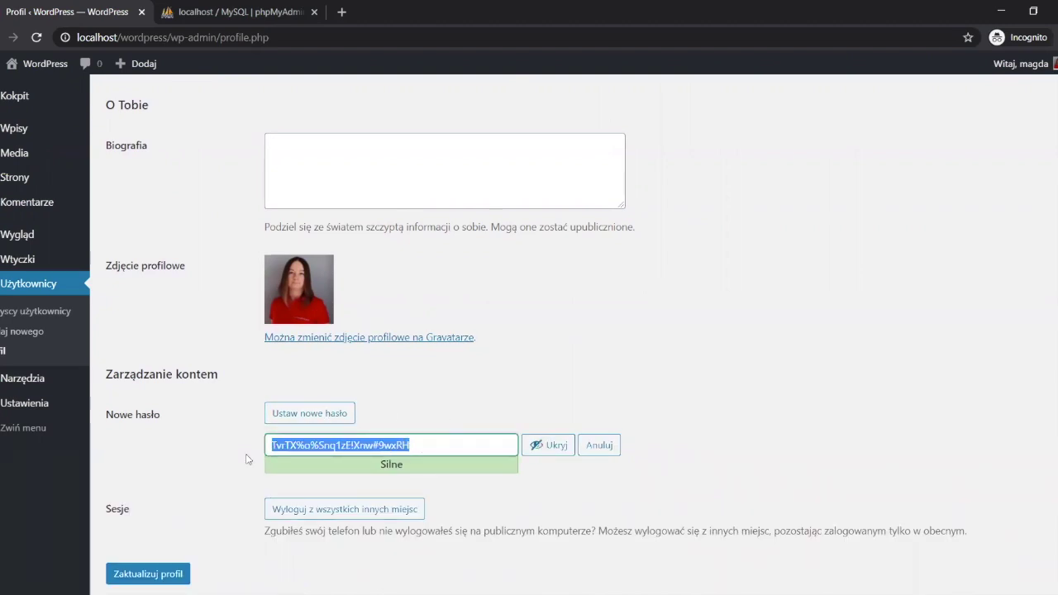
pyautogui.scroll(-1, 472, 405)
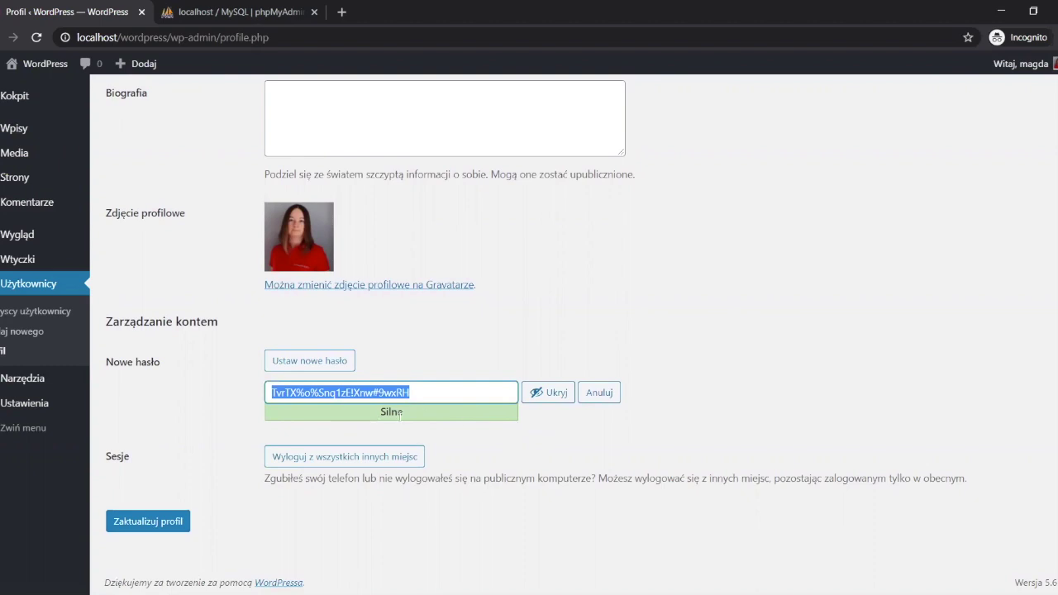
pyautogui.press('Tab')
pyautogui.press('Tab')
pyautogui.press('Tab')
pyautogui.press('Tab')
pyautogui.press('Return')
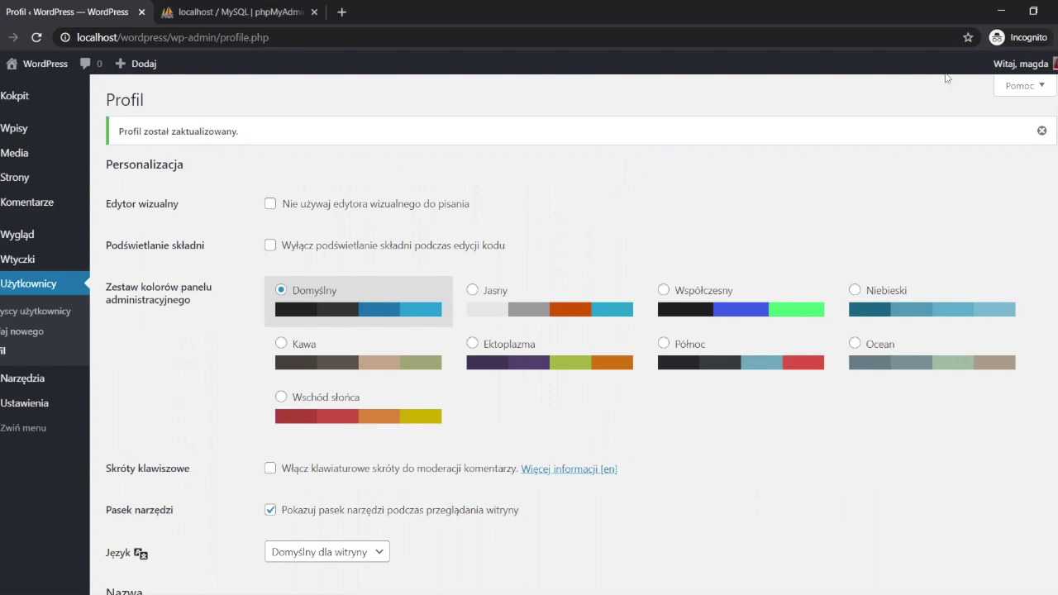
# Step: Log out of WordPress using Wyloguj się from the Witaj menu
pyautogui.moveTo(1004, 65)
pyautogui.click(977, 136)
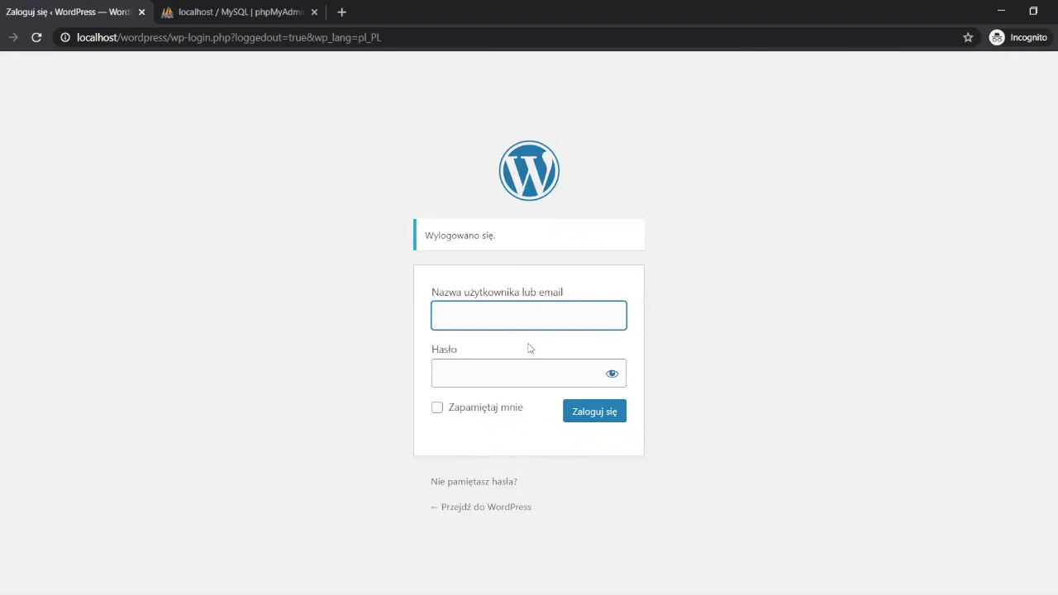
# Step: Request a new password for the admin's username through the Nie pamiętasz hasła? form
pyautogui.click(506, 483)
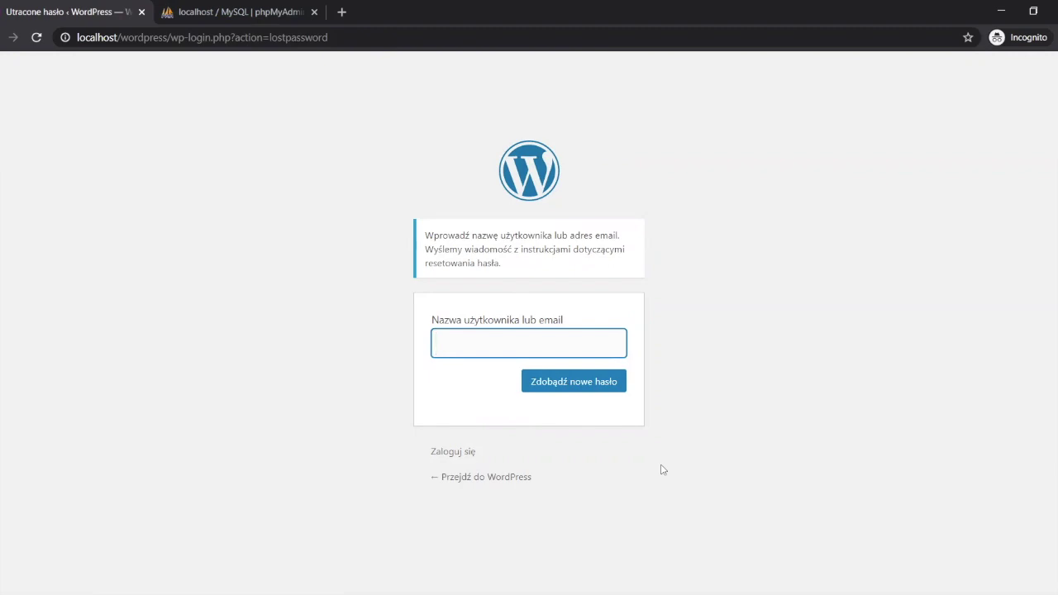
pyautogui.write('magda')
pyautogui.click(556, 385)
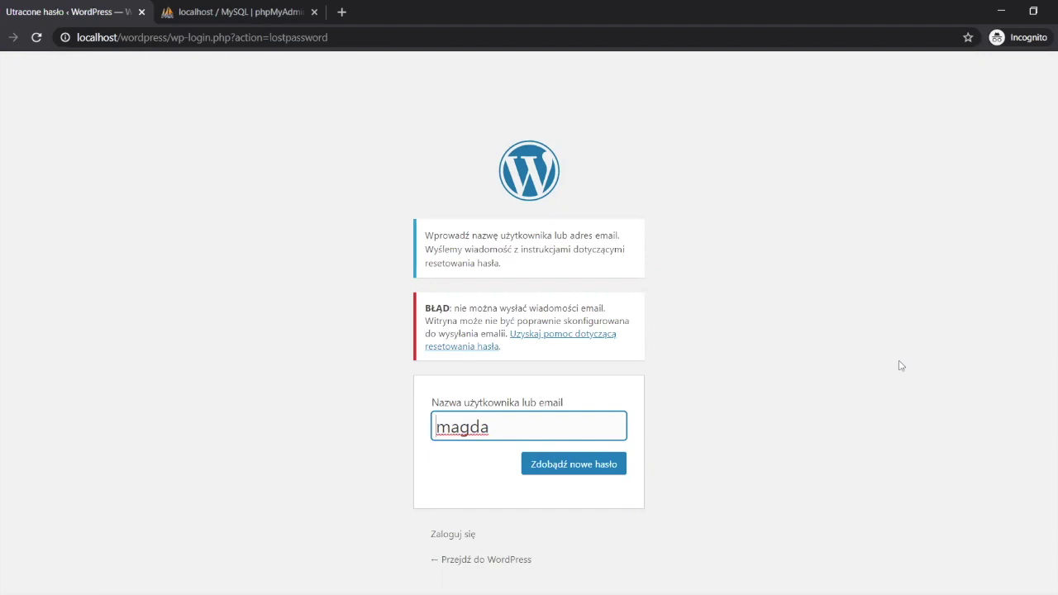
# Step: Switch to phpMyAdmin and open the wordpress database
pyautogui.click(251, 11)
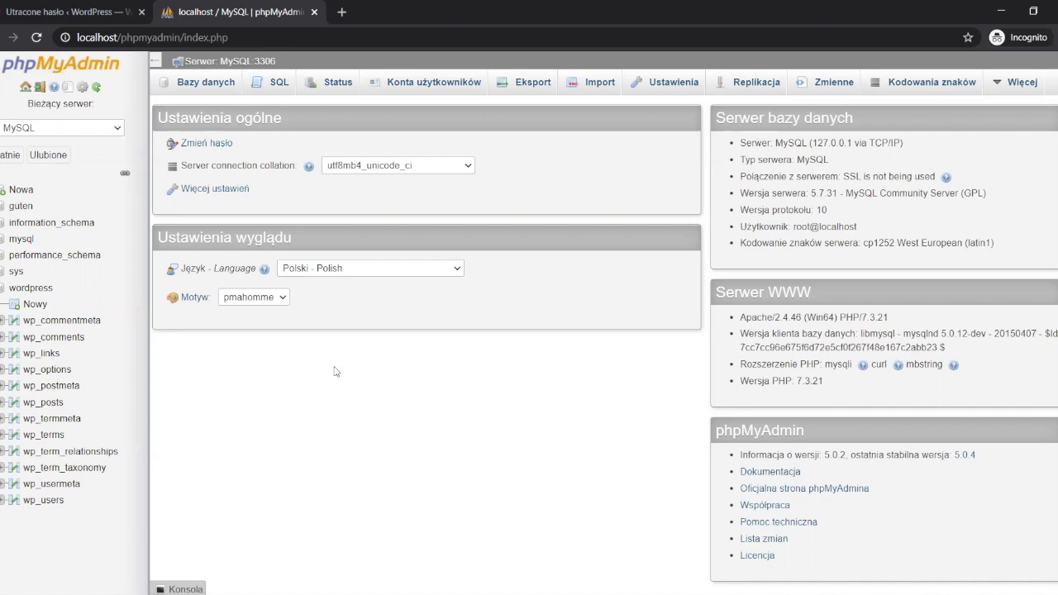
pyautogui.click(20, 288)
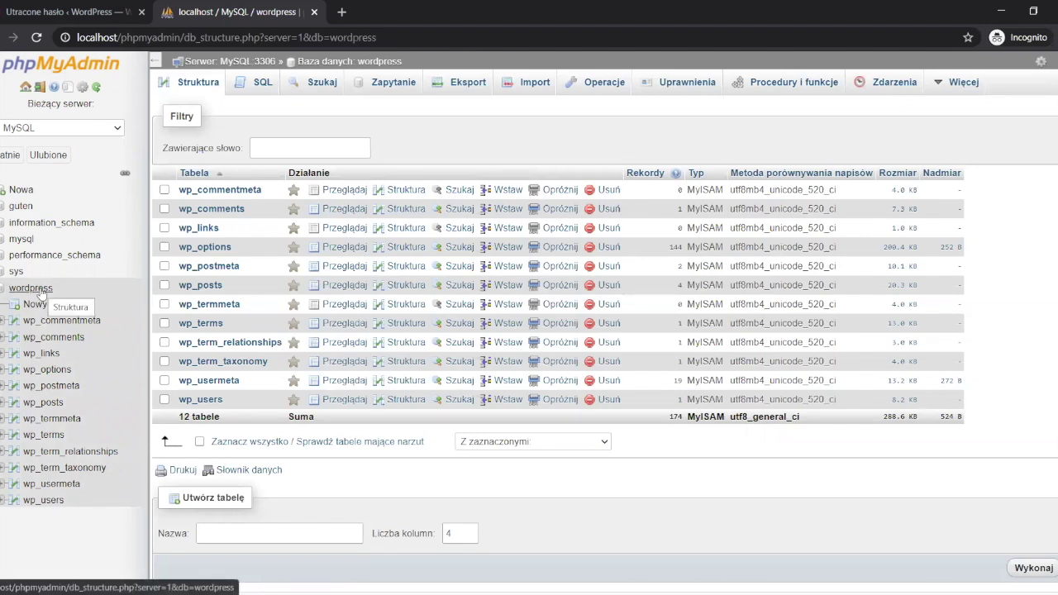
# Step: Edit the admin's wp_users row, replacing the user_pass hash with a new plain-text password
pyautogui.click(202, 400)
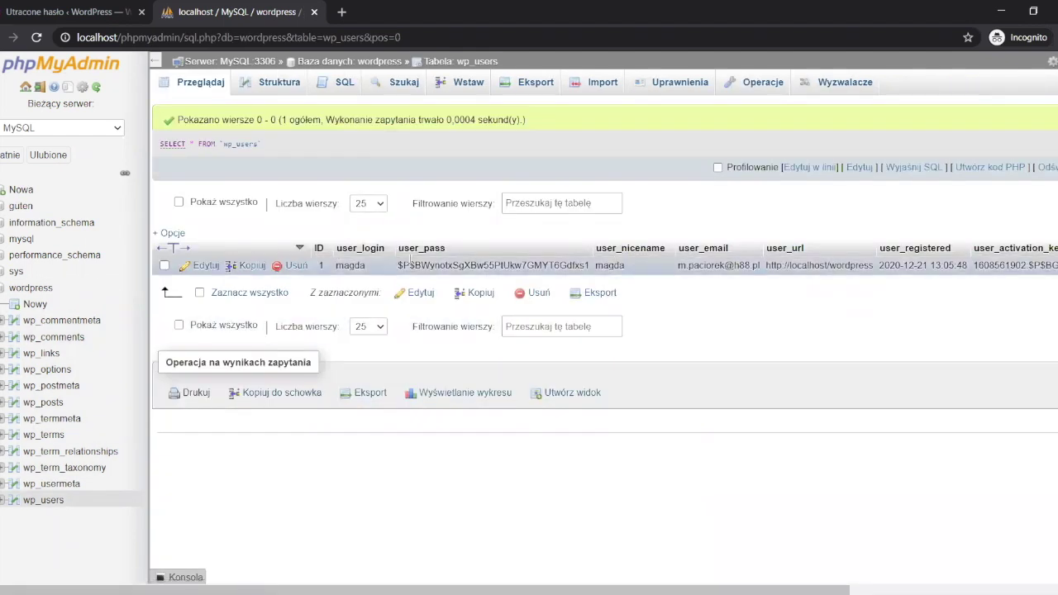
pyautogui.click(205, 265)
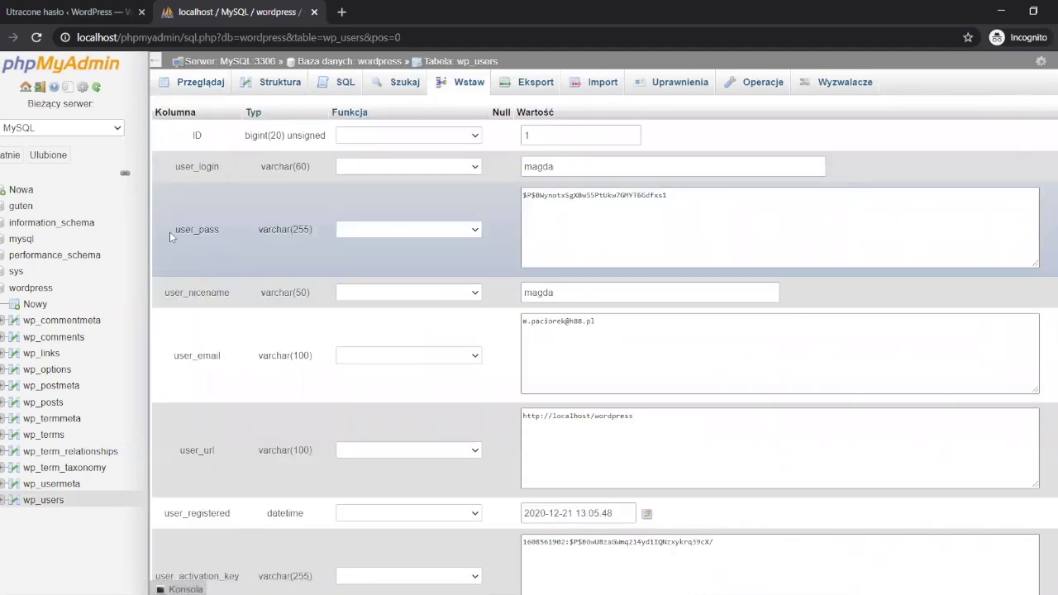
pyautogui.moveTo(221, 232); pyautogui.dragTo(172, 232)
pyautogui.click(613, 226)
pyautogui.moveTo(712, 202); pyautogui.dragTo(510, 197)
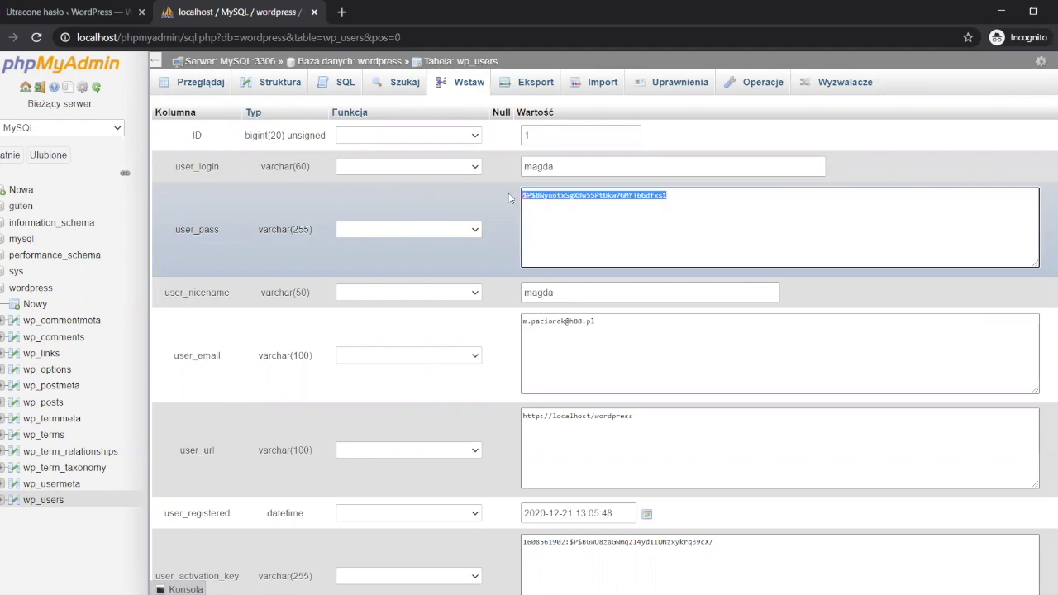
pyautogui.press('BackSpace')
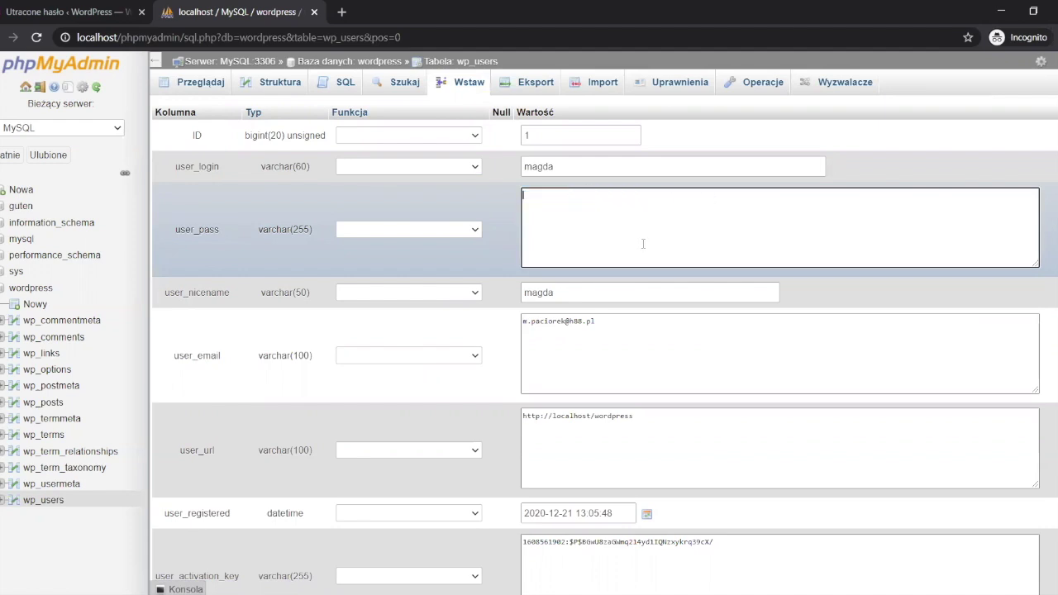
pyautogui.write('nowehasło')
# Step: Apply the MD5 function to user_pass and save the wp_users row with Wykonaj
pyautogui.click(454, 235)
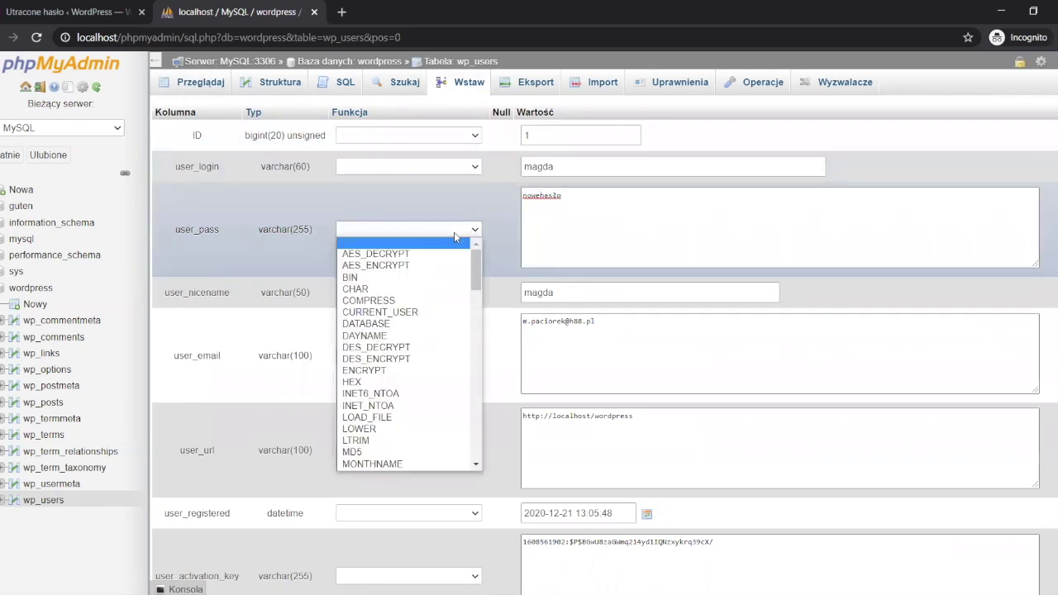
pyautogui.click(361, 453)
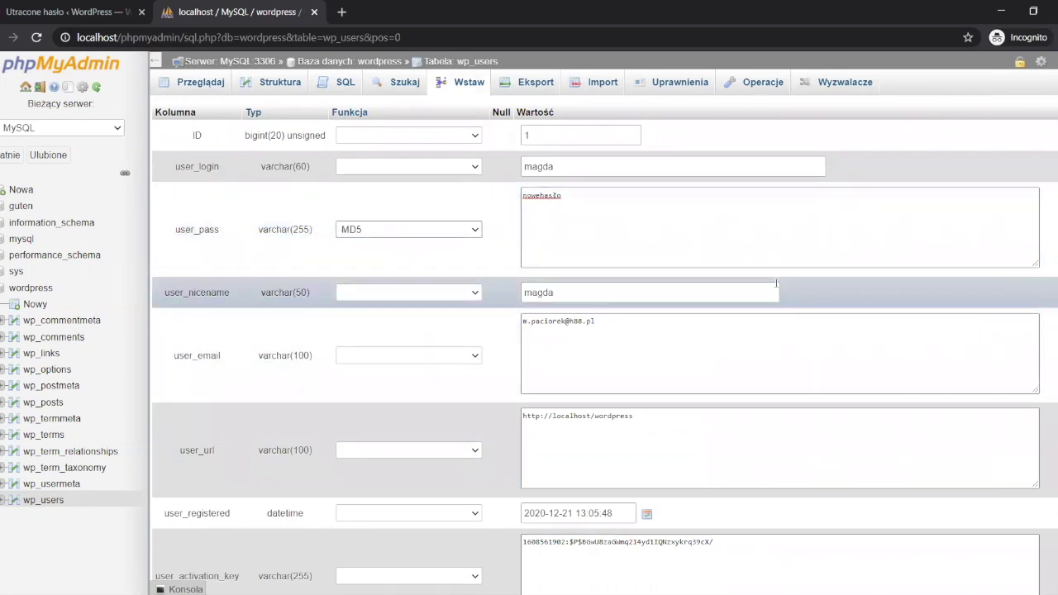
pyautogui.doubleClick(616, 193)
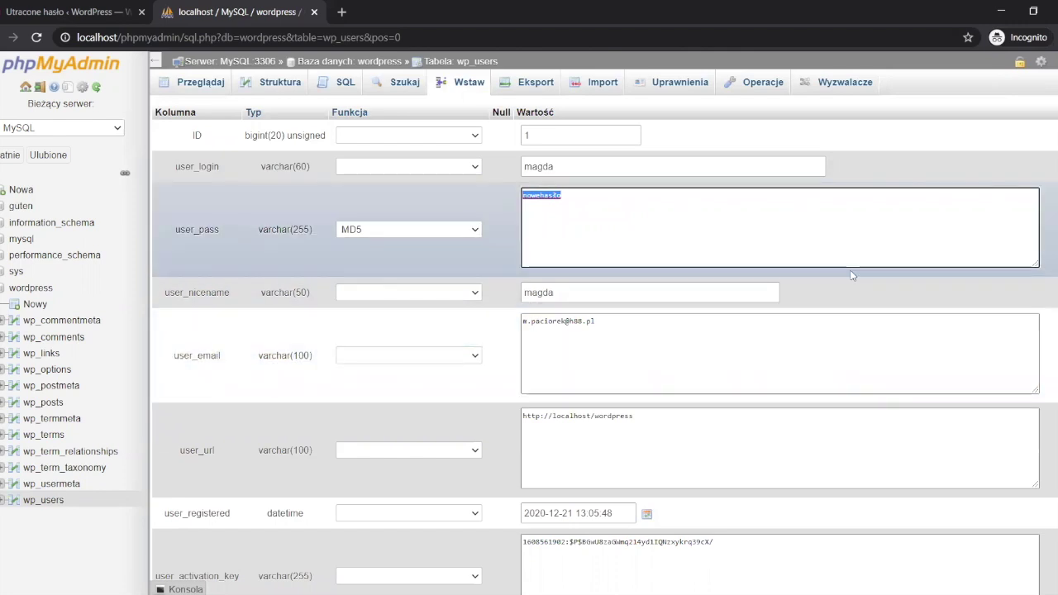
pyautogui.scroll(-4, 1004, 450)
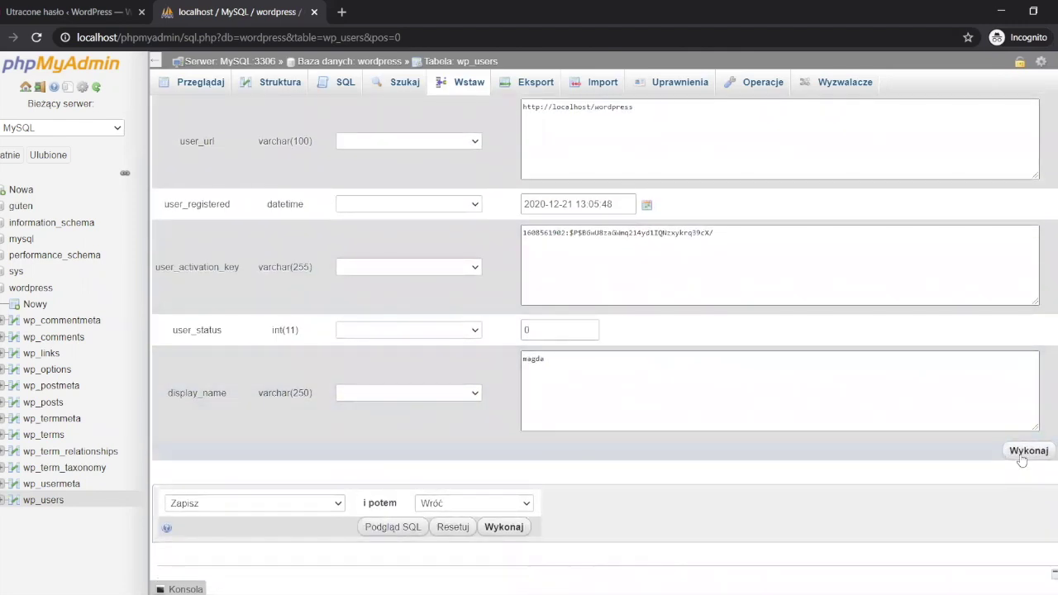
pyautogui.click(1023, 455)
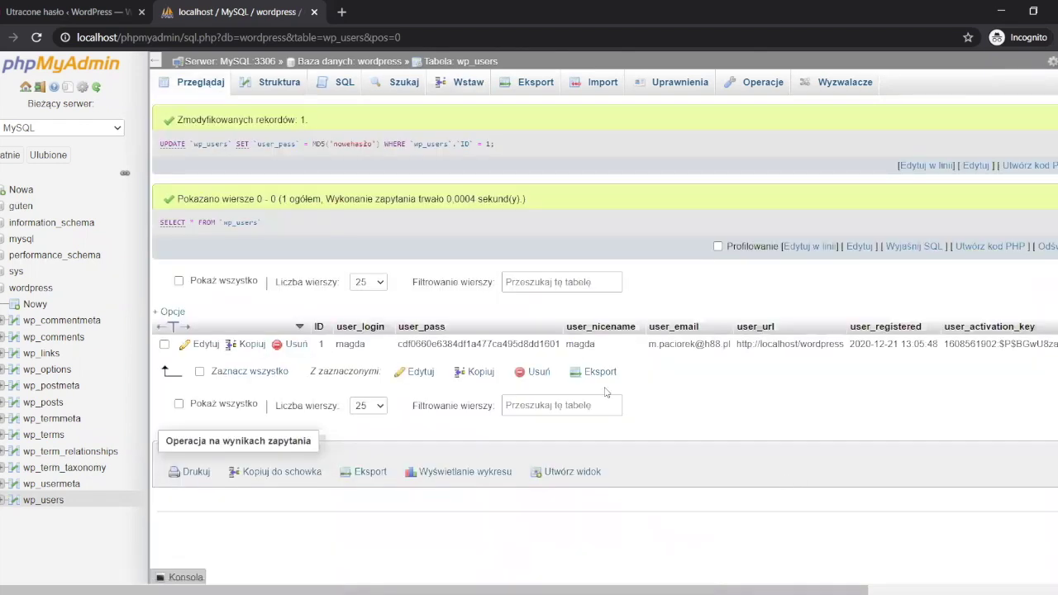
# Step: Reopen the wp_users row for editing and select the stored MD5 hash in user_pass
pyautogui.click(206, 344)
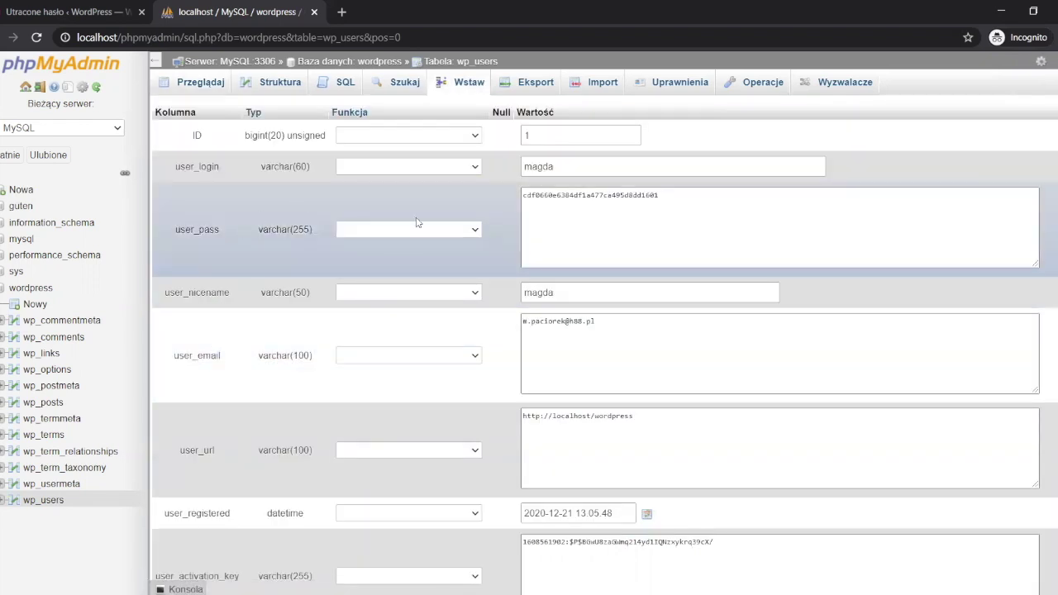
pyautogui.moveTo(685, 195); pyautogui.dragTo(512, 203)
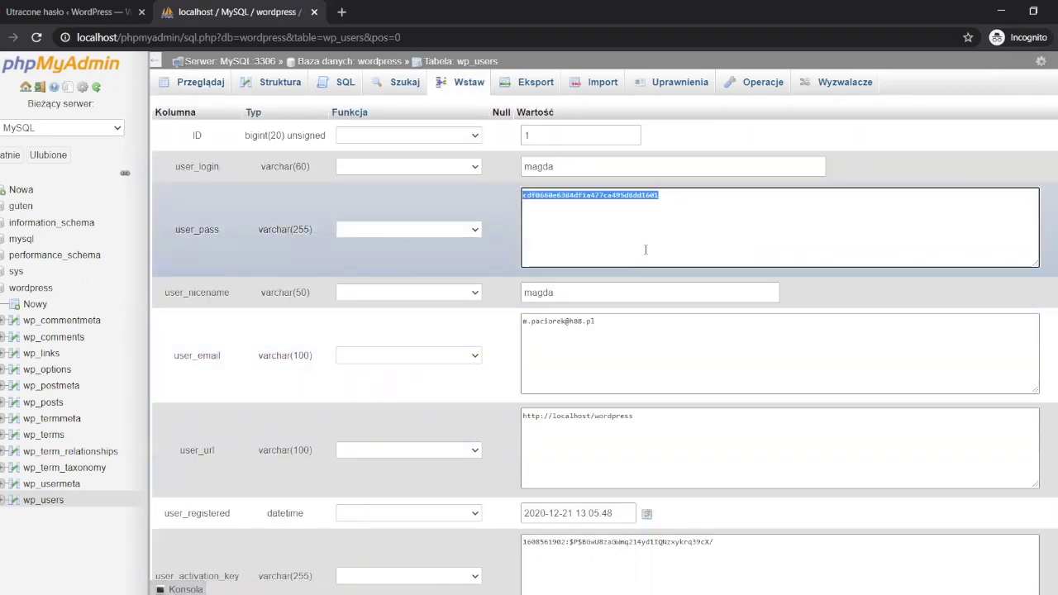
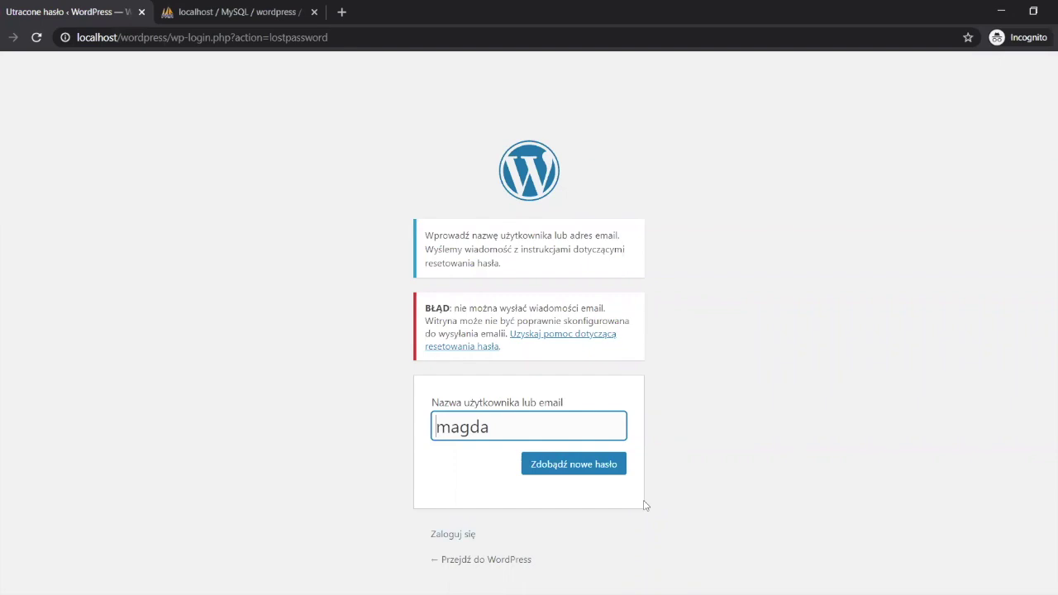
# Step: Return to the login page and enter username magda with the new password
pyautogui.press('Tab')
pyautogui.press('Tab')
pyautogui.press('Return')
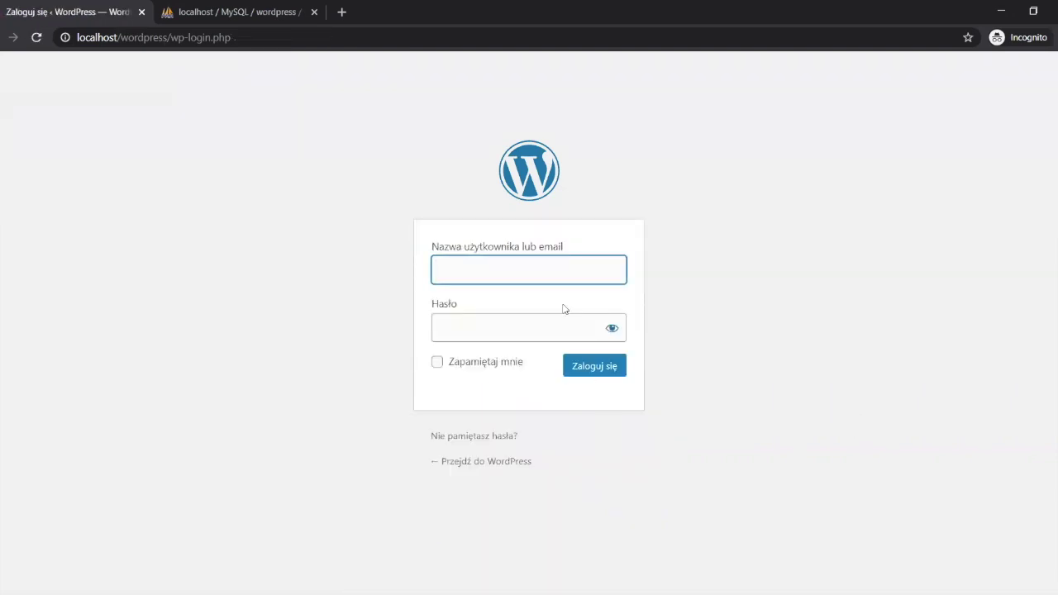
pyautogui.write('magda')
pyautogui.press('Tab')
pyautogui.write('•••••••••')
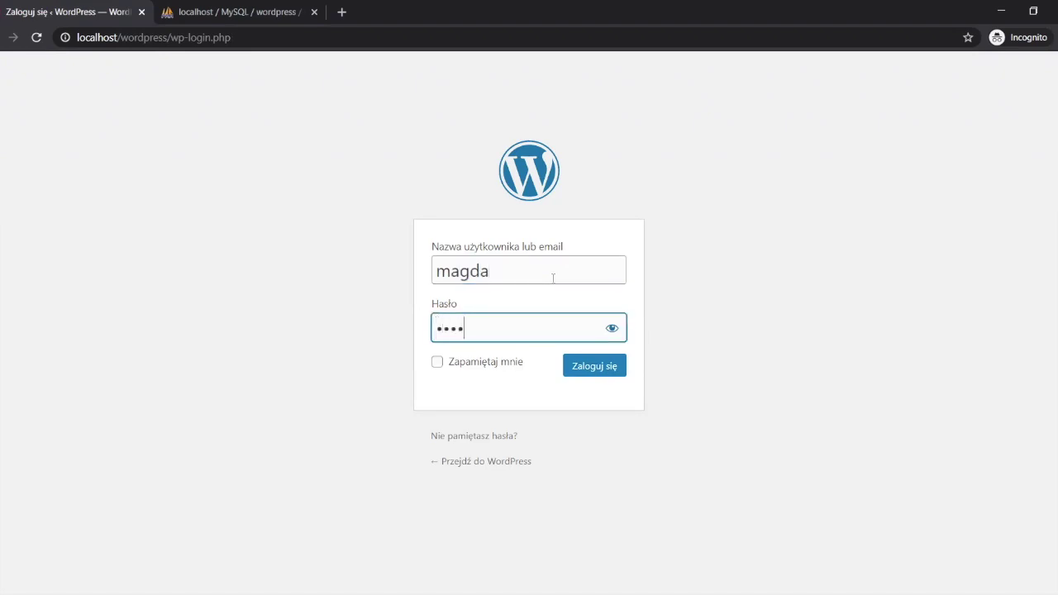
# Step: Reveal the typed password to verify it, then sign in with Zaloguj się
pyautogui.click(612, 328)
pyautogui.moveTo(526, 327); pyautogui.dragTo(421, 333)
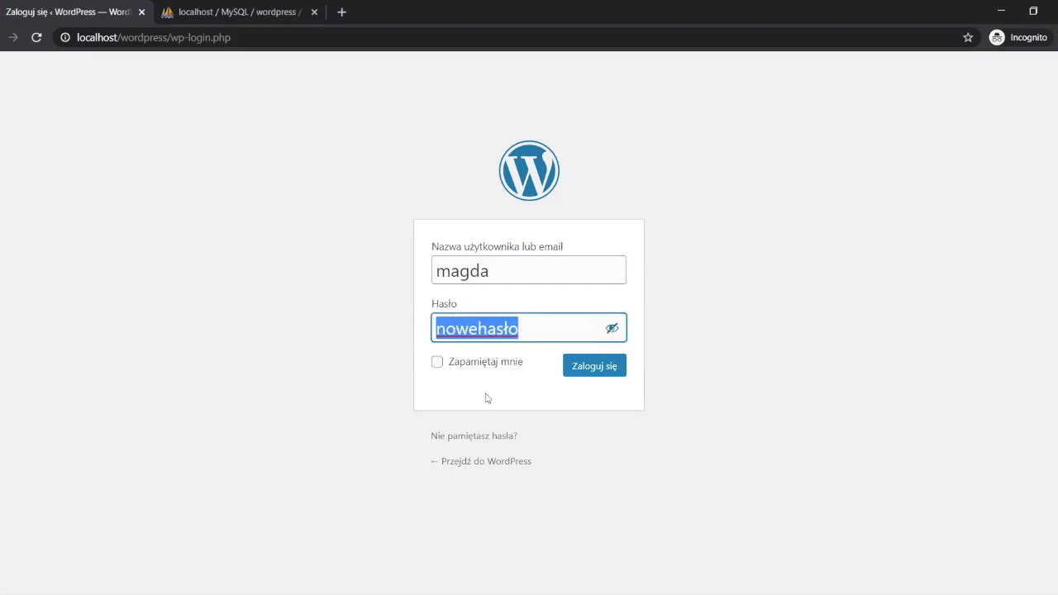
pyautogui.click(591, 370)
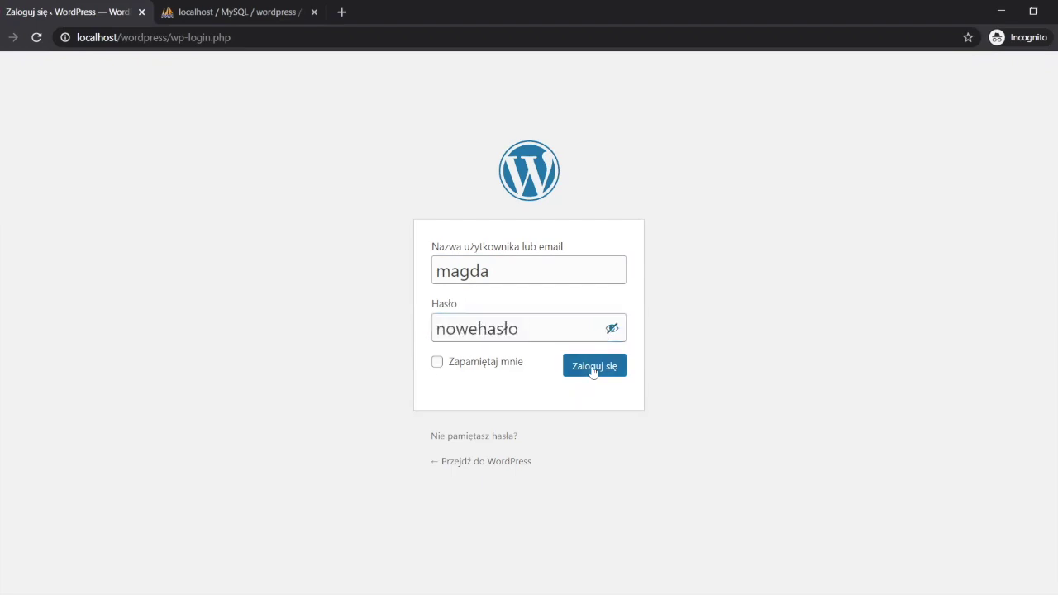